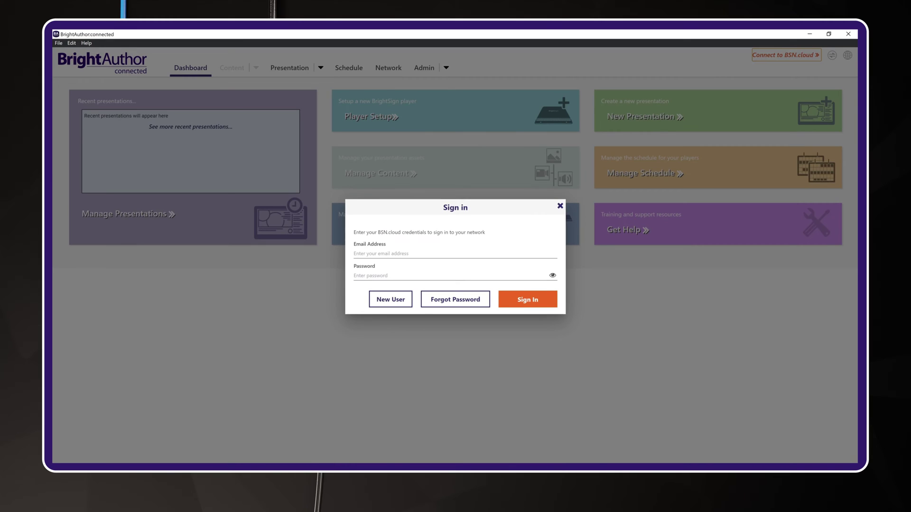
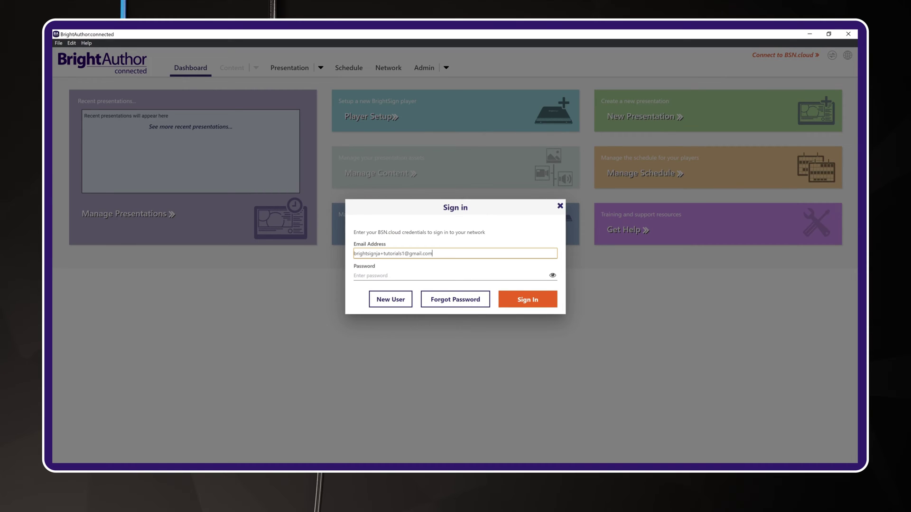
# Sign in to BSN.cloud with the account email and password.
pyautogui.press('Tab')
pyautogui.press('Tab')
pyautogui.press('Return')
# Choose the BSN-Web-Folder network and continue to its dashboard.
pyautogui.hotkey('alt', 'Down')
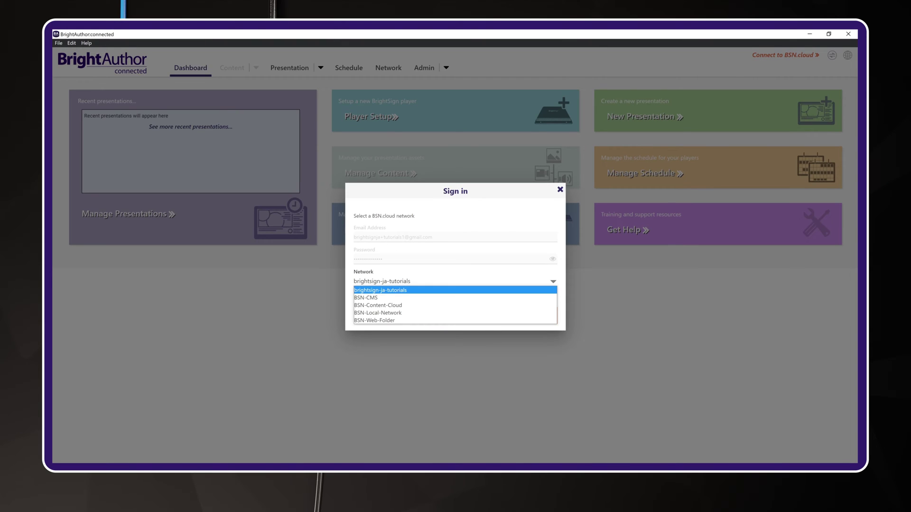
pyautogui.press('Down')
pyautogui.press('Down')
pyautogui.press('Down')
pyautogui.press('Return')
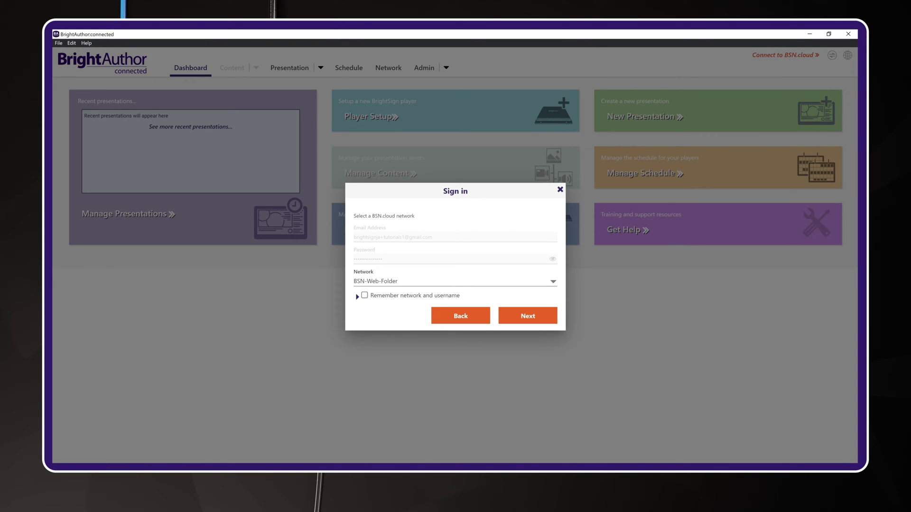
pyautogui.press('Return')
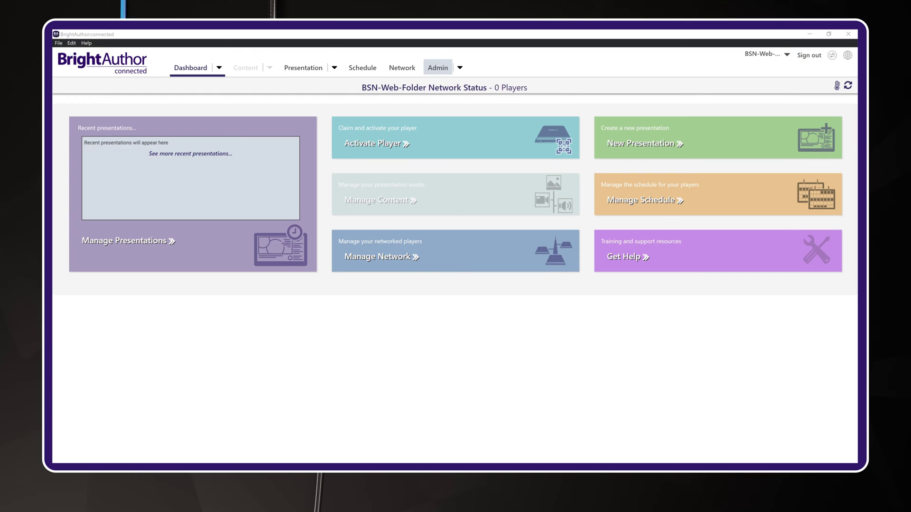
# Go to the Admin page to start a new Player Setup.
pyautogui.click(438, 68)
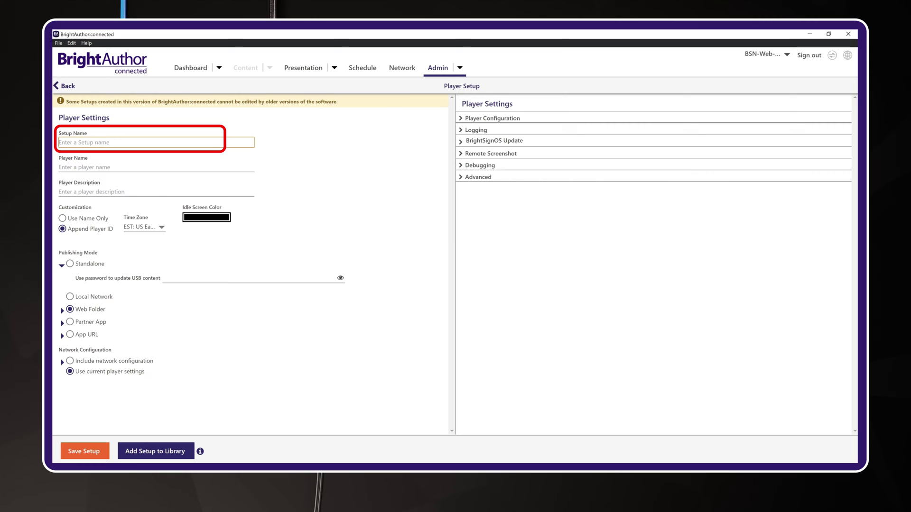
pyautogui.write('Web Folder Setup')
# Enter setup name 'Web Folder Setup', player name 'default', and keep EST: US Eastern Time.
pyautogui.press('Tab')
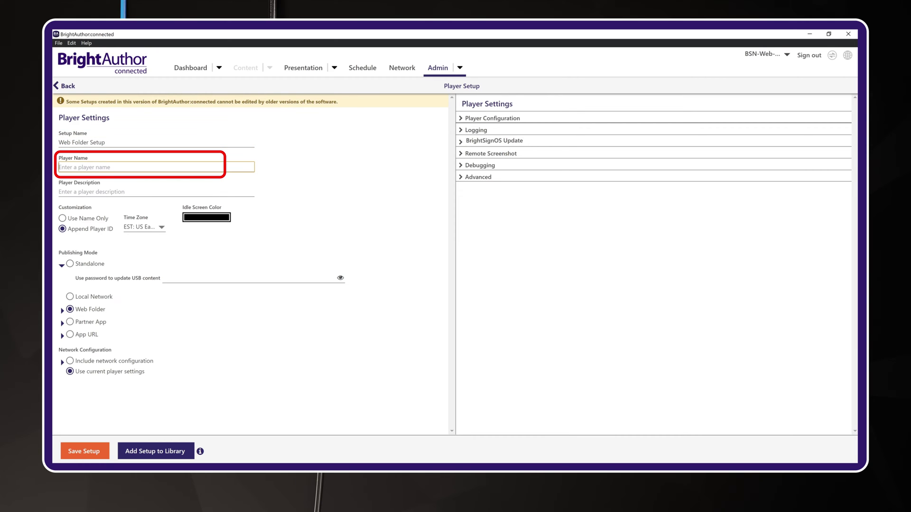
pyautogui.write('default')
pyautogui.press('Tab')
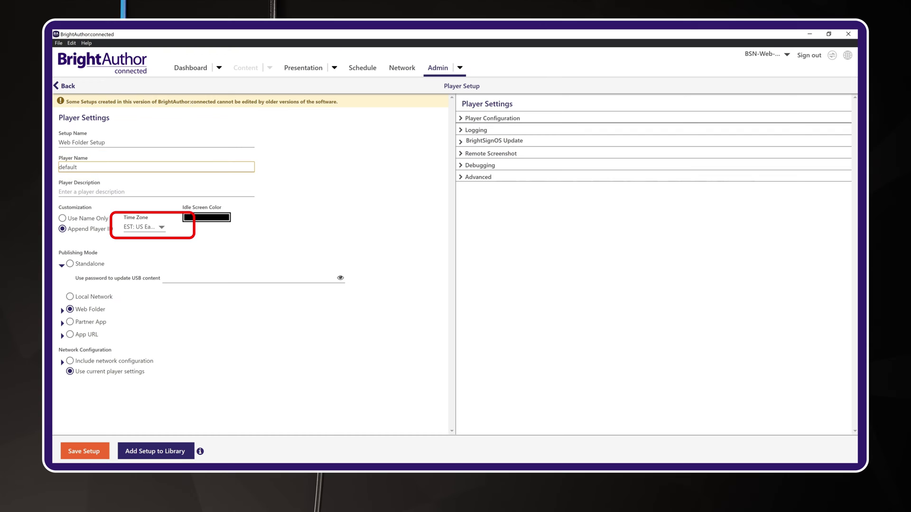
pyautogui.hotkey('alt', 'Down')
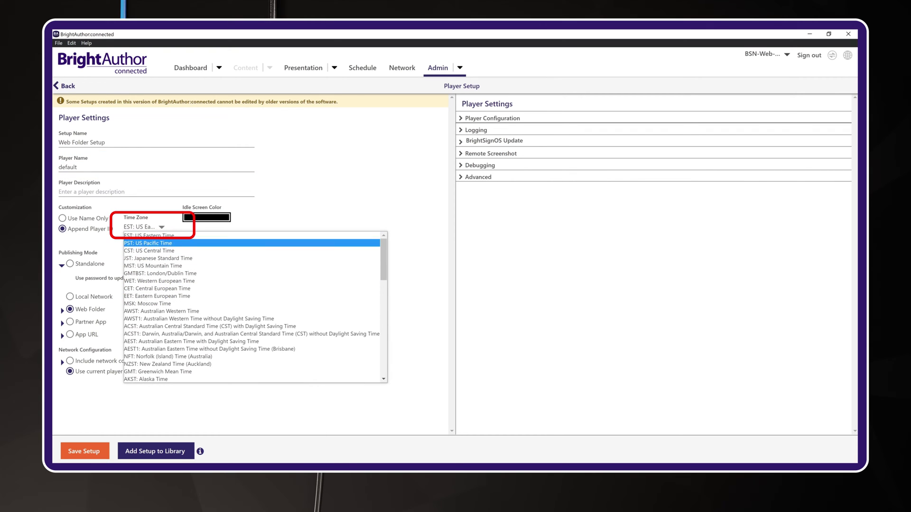
pyautogui.press('Up')
pyautogui.press('Return')
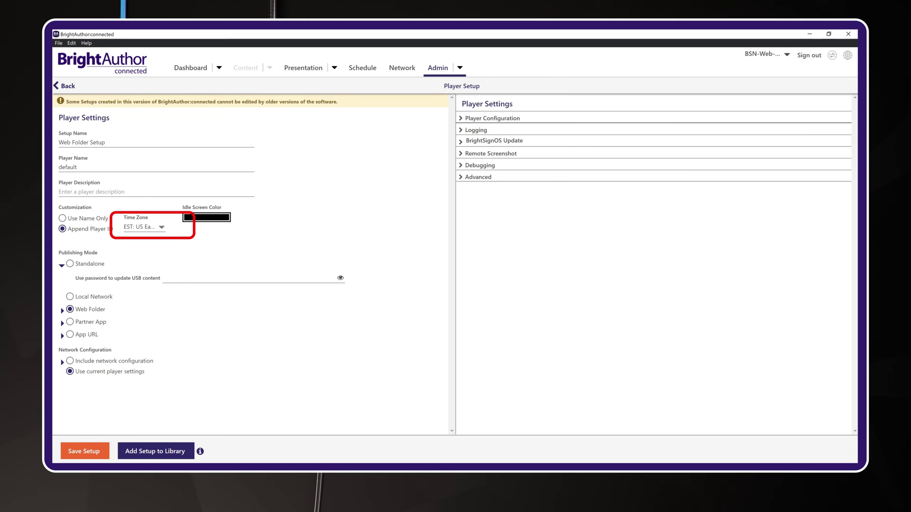
pyautogui.press('Tab')
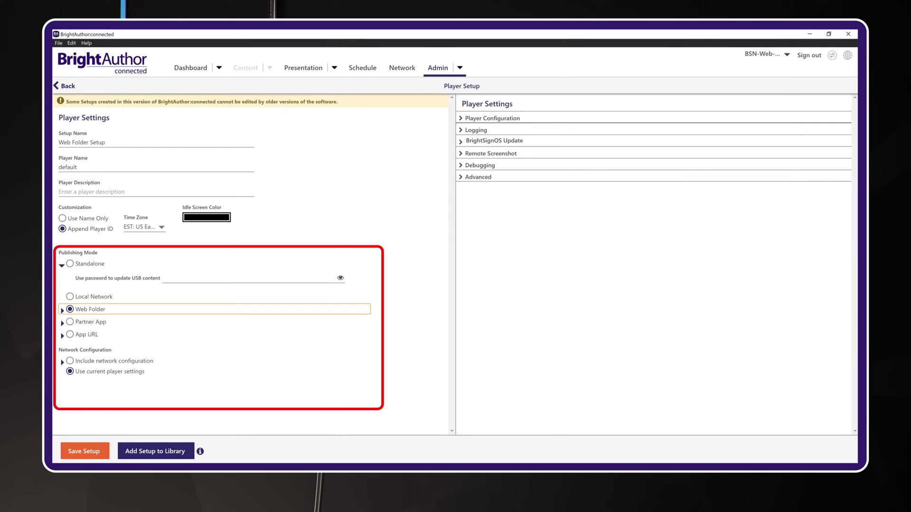
# Expand the Web Folder publishing mode options.
pyautogui.press('Right')
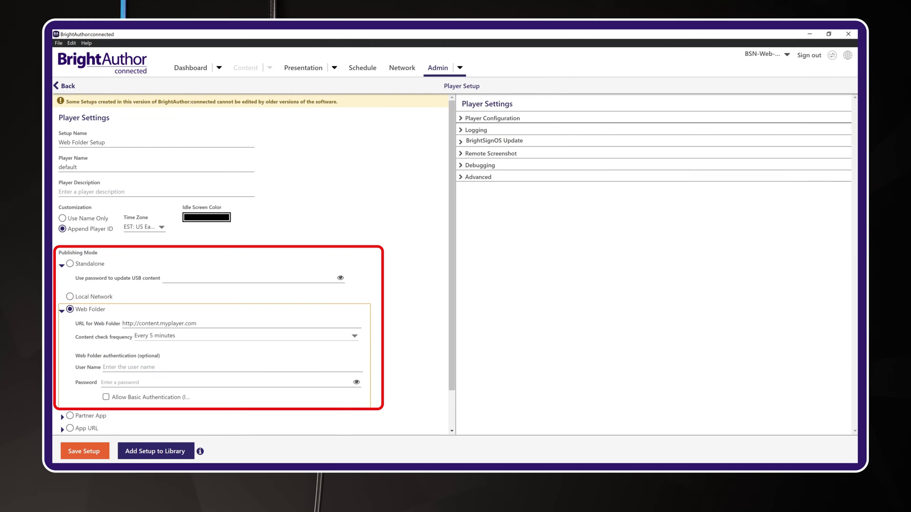
pyautogui.scroll(-2, 253, 263)
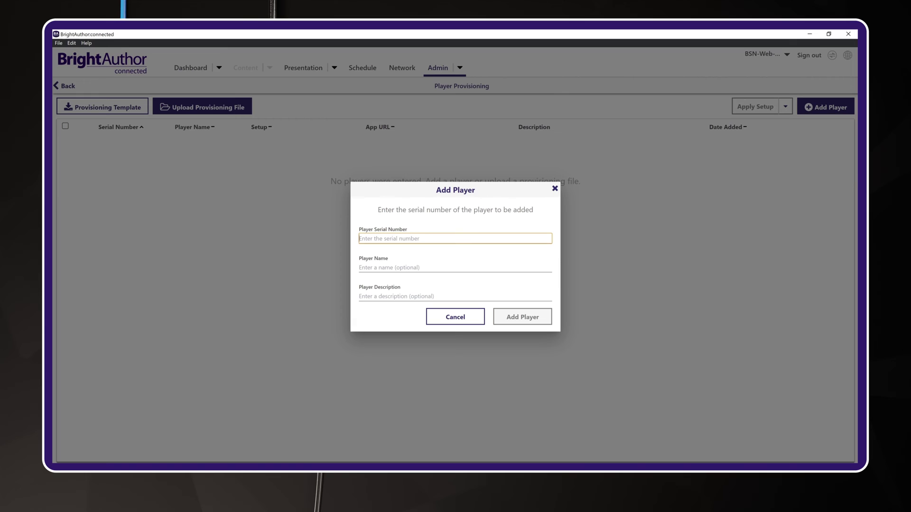
pyautogui.write('USD39H001343')
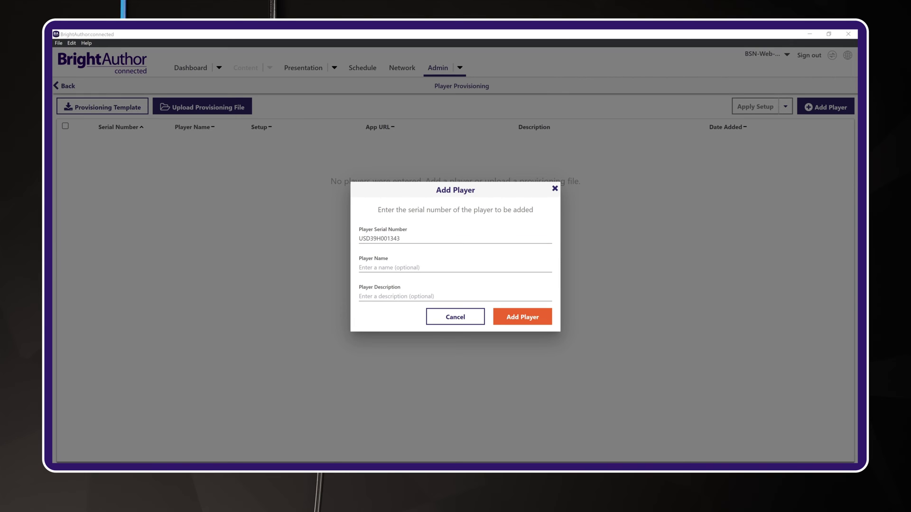
pyautogui.write('XT1145 Demo Player')
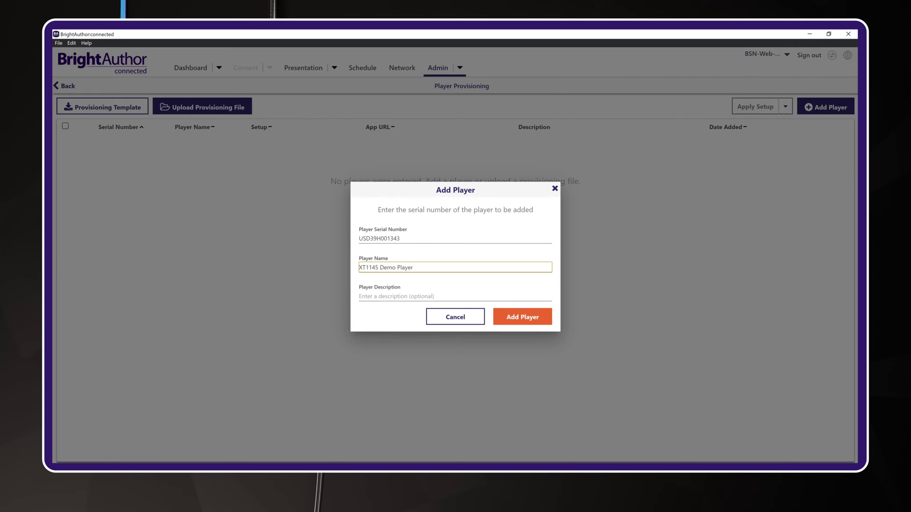
# Add serial USD39H001343 as 'XT1145 Demo Player' with description 'Demo Content'.
pyautogui.press('Tab')
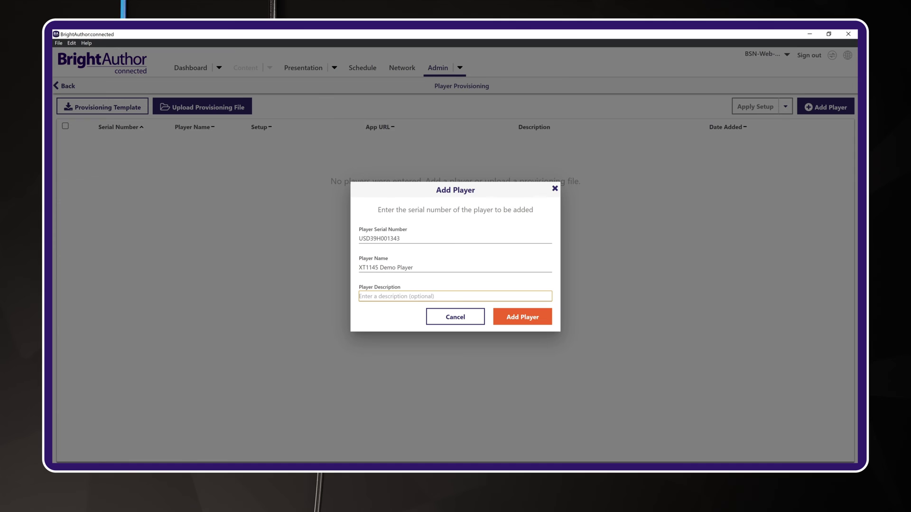
pyautogui.write('Demo Content')
pyautogui.press('Return')
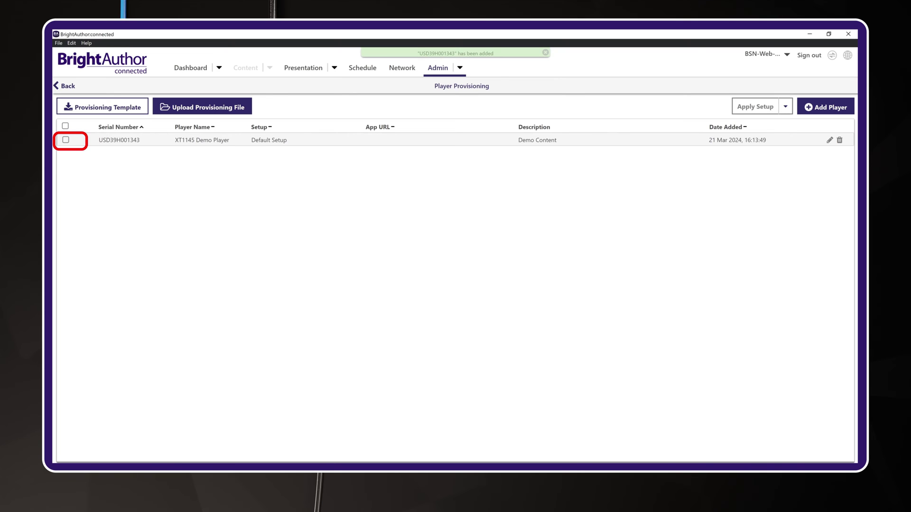
# Select player USD39H001343 and apply Web Folder Setup to it.
pyautogui.click(66, 139)
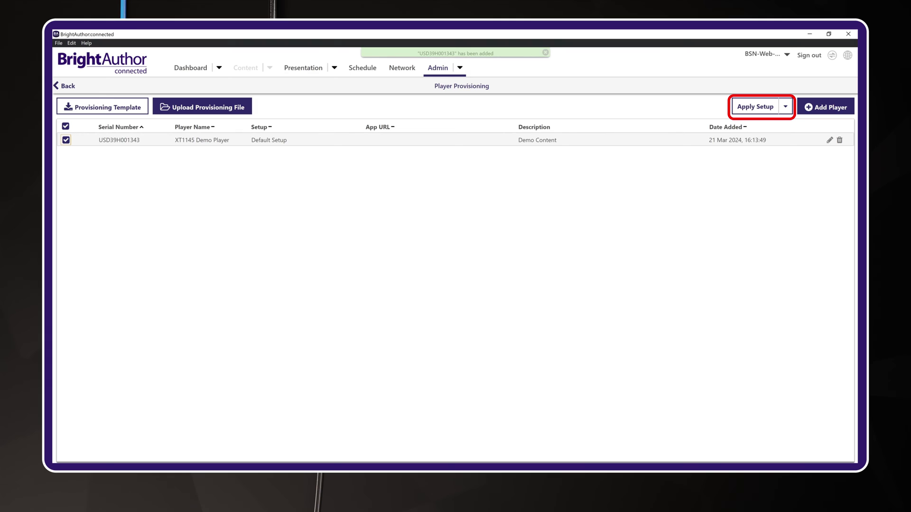
pyautogui.click(755, 107)
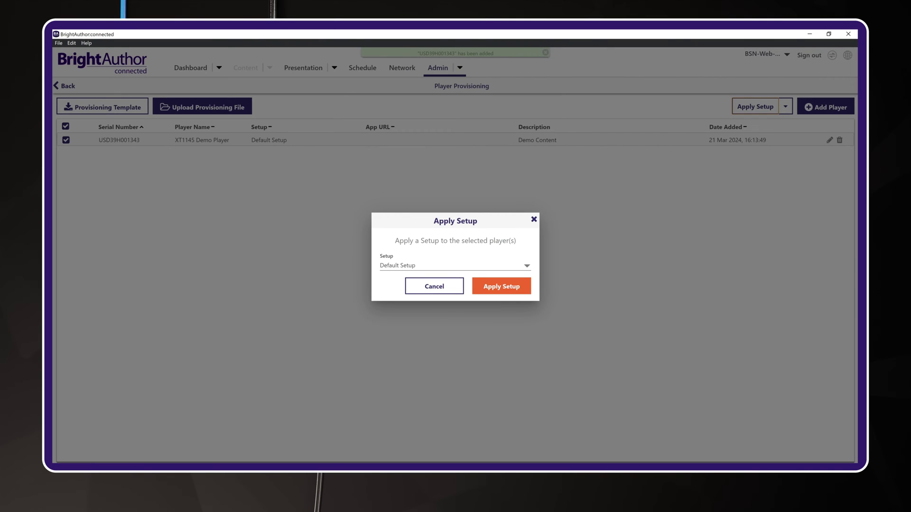
pyautogui.click(454, 266)
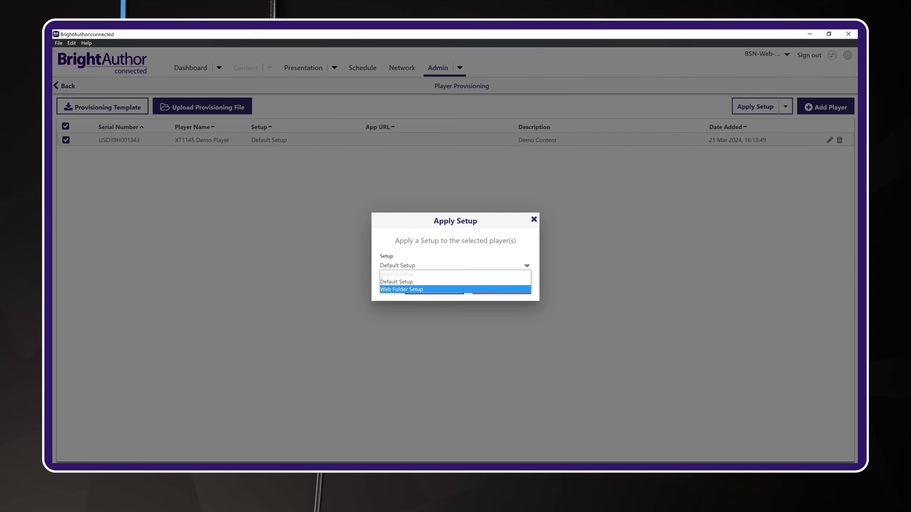
pyautogui.click(427, 287)
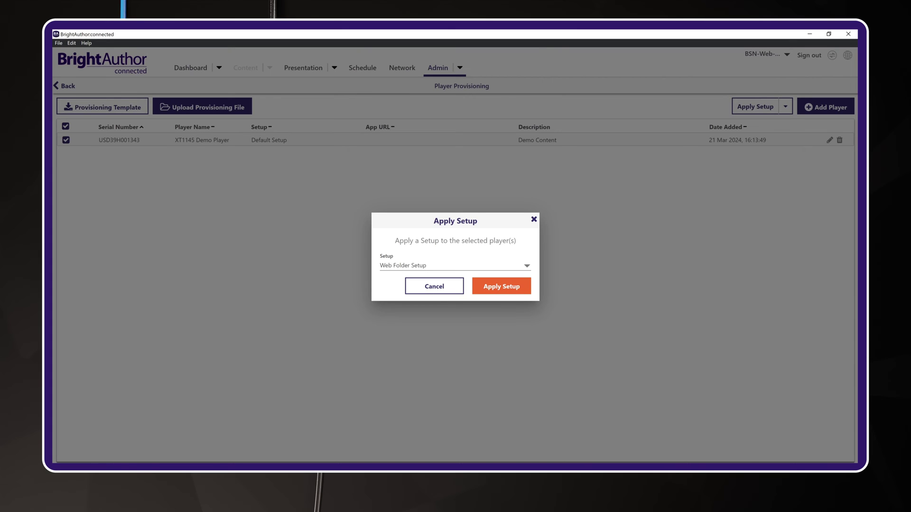
pyautogui.click(501, 286)
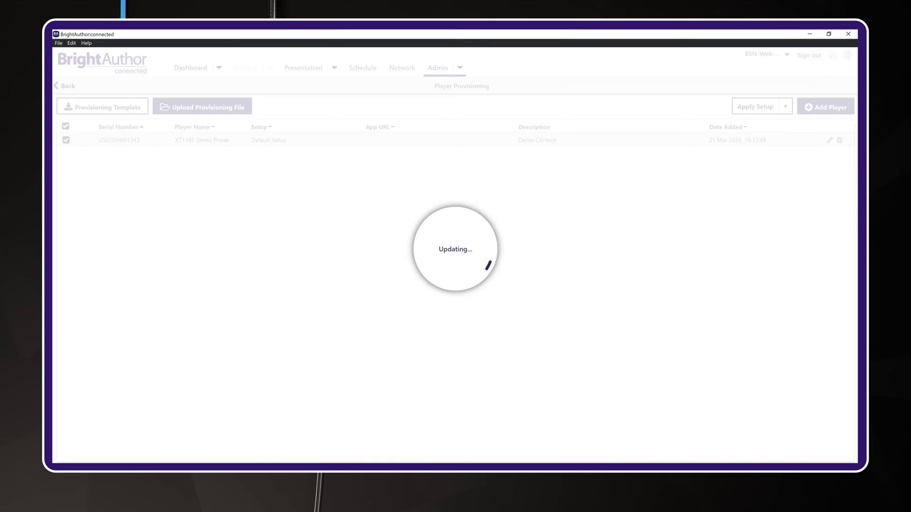